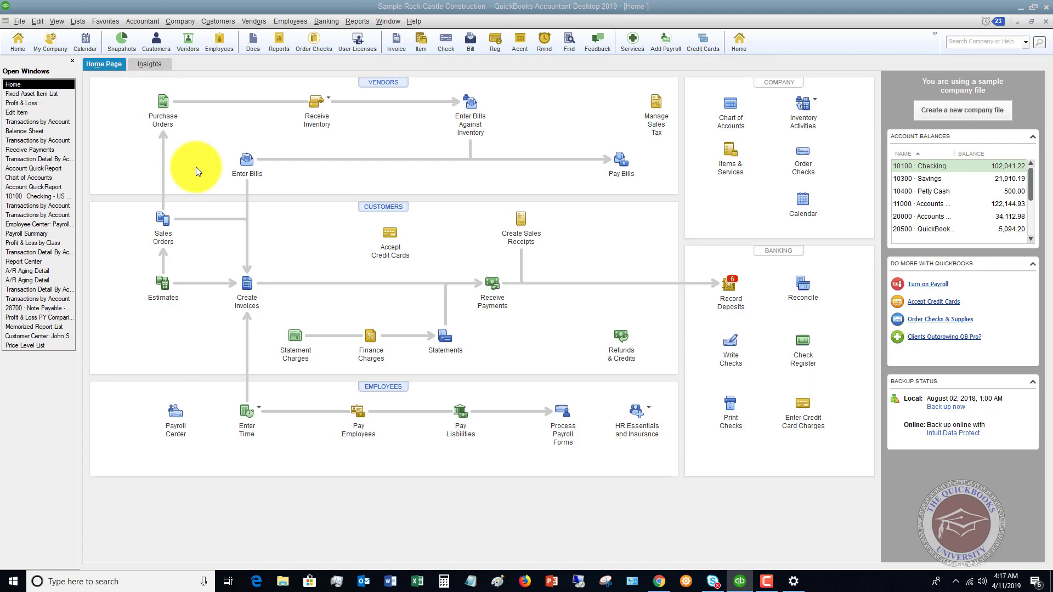
Open fixed asset 18, the stand-up desk (cost 3,500.00, accumulated depreciation 700.00), for editing.
left_click(44, 94)
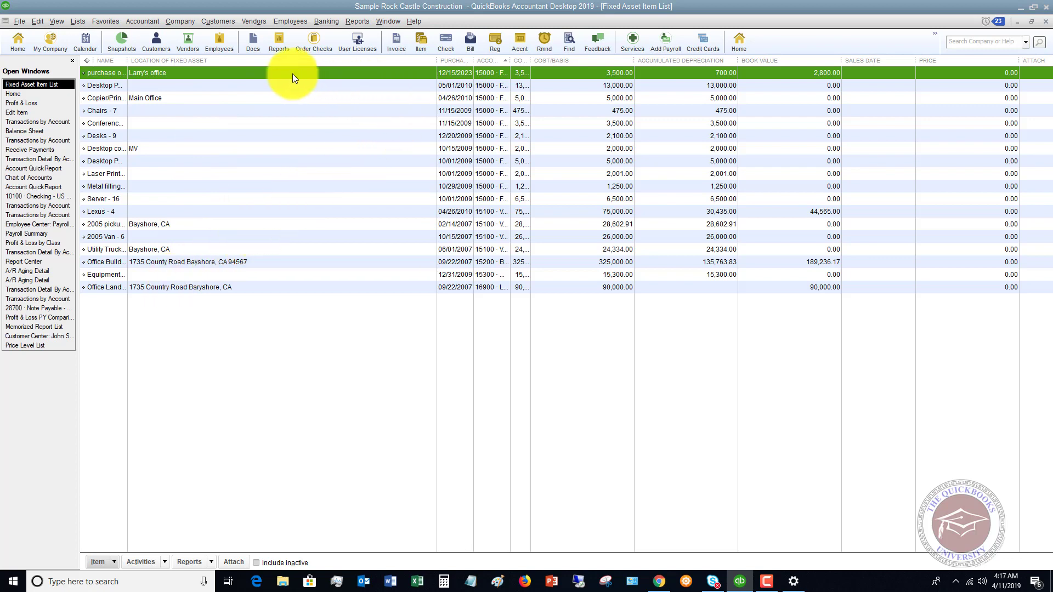
double_click(265, 74)
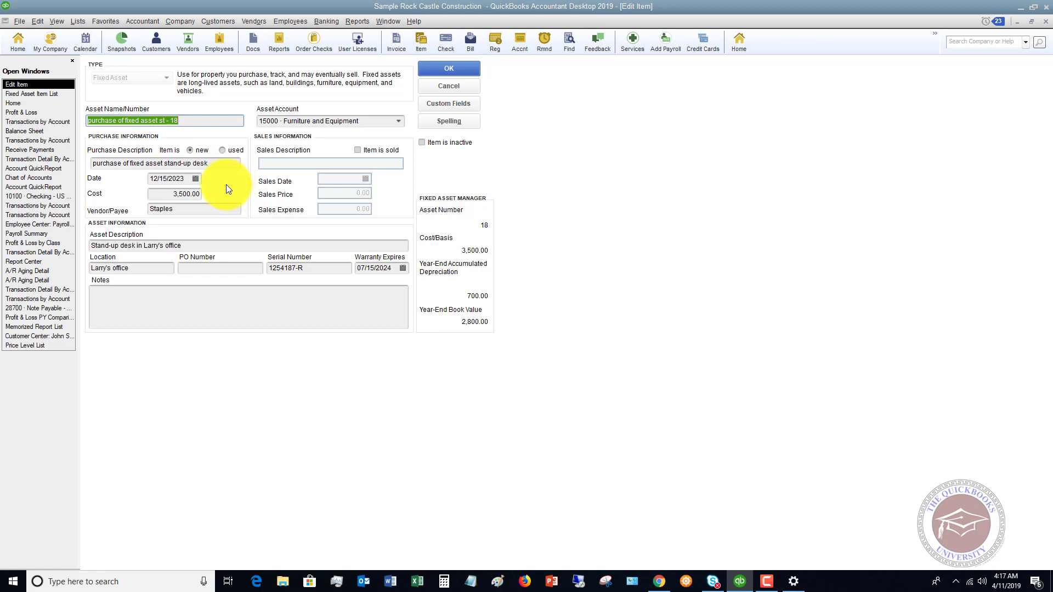
In Calculator, work out the useful life as 7 × 12 = 84 months.
left_click(444, 580)
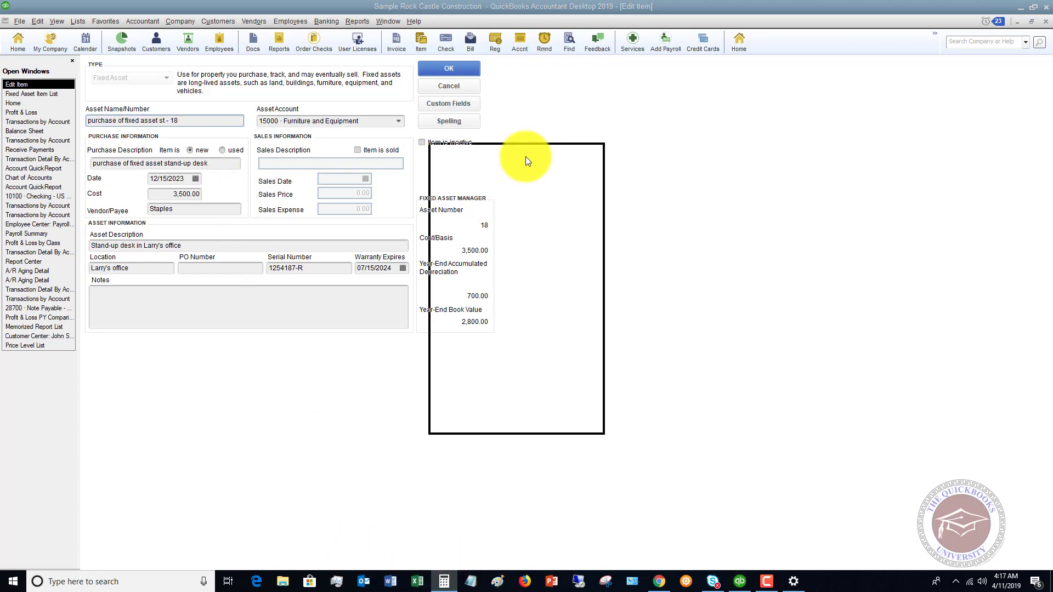
left_click_drag(525, 156, 611, 130)
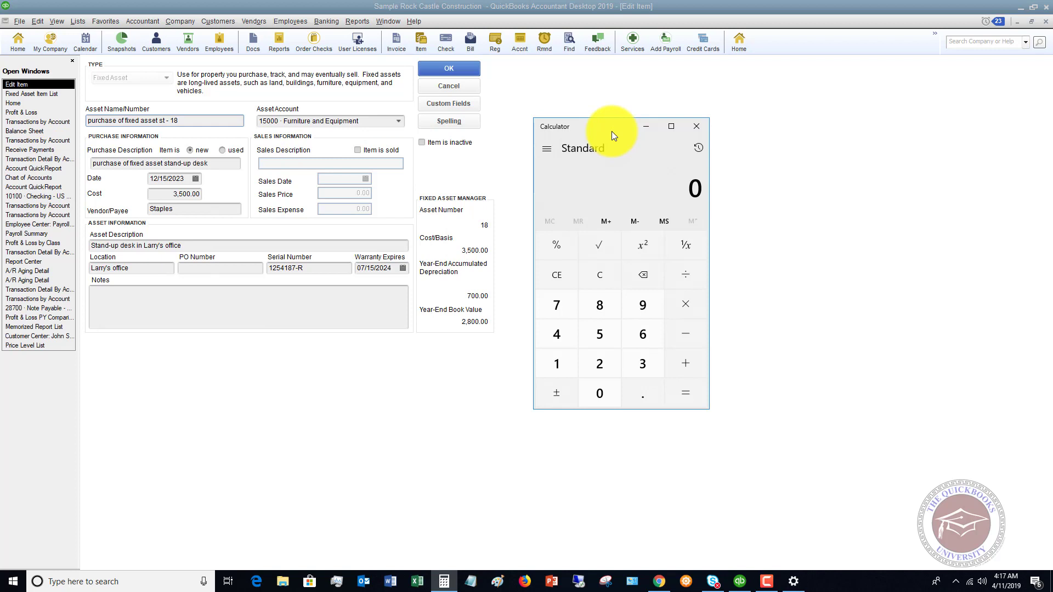
key("7")
key("asterisk")
key("1")
key("2")
key("Return")
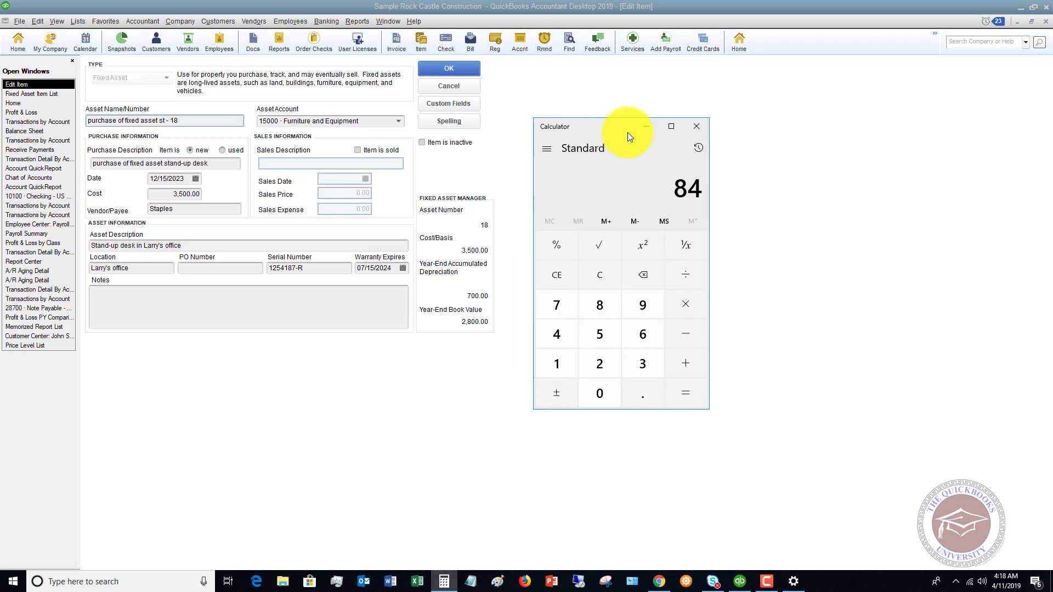
Divide 3500 by 84 for a monthly depreciation of 41.67, then close Calculator.
left_click(596, 271)
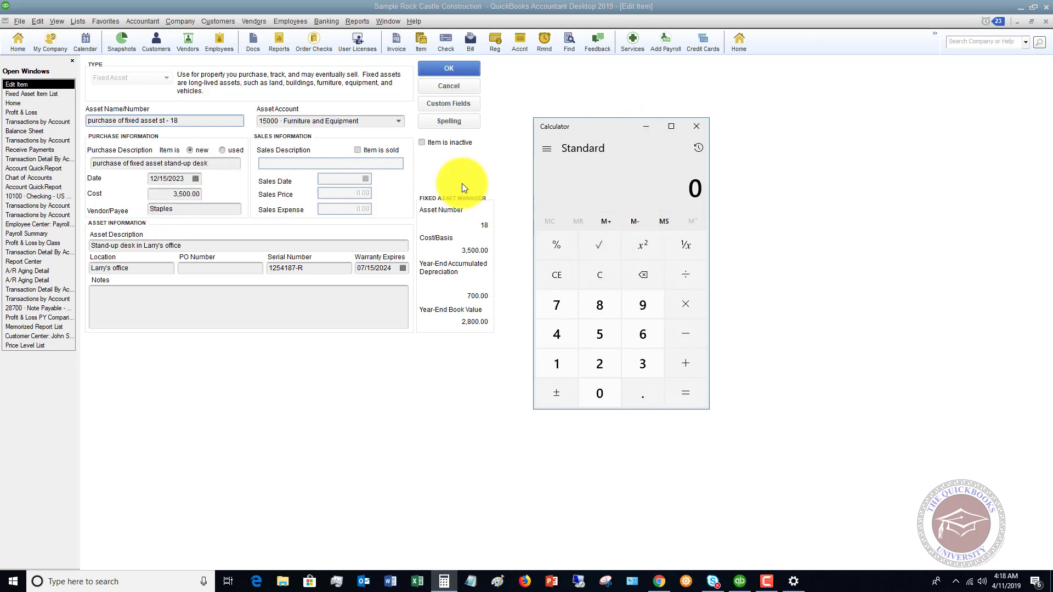
type("3500")
key("slash")
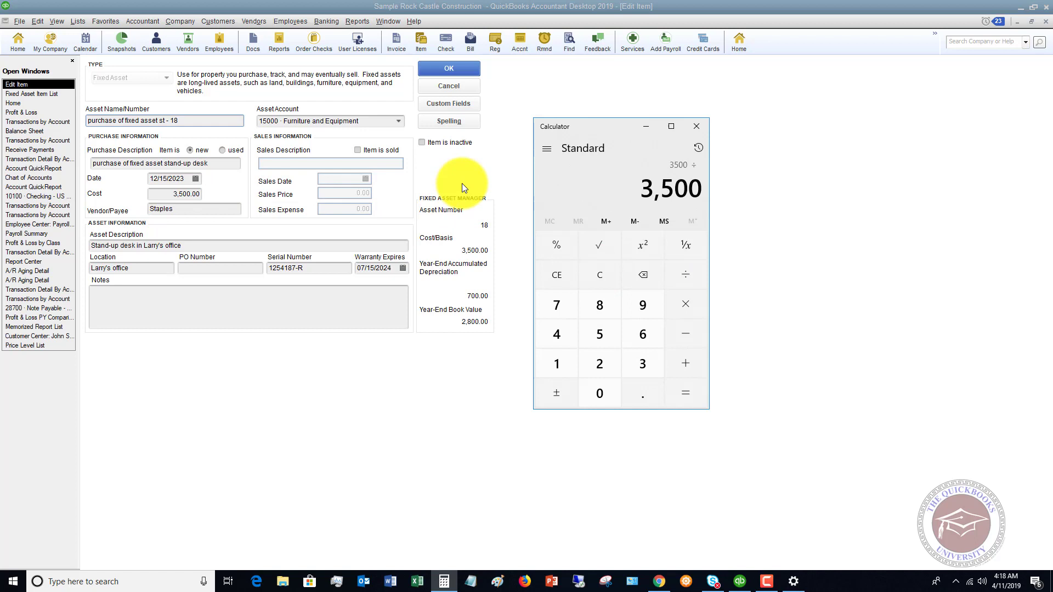
type("84")
key("Return")
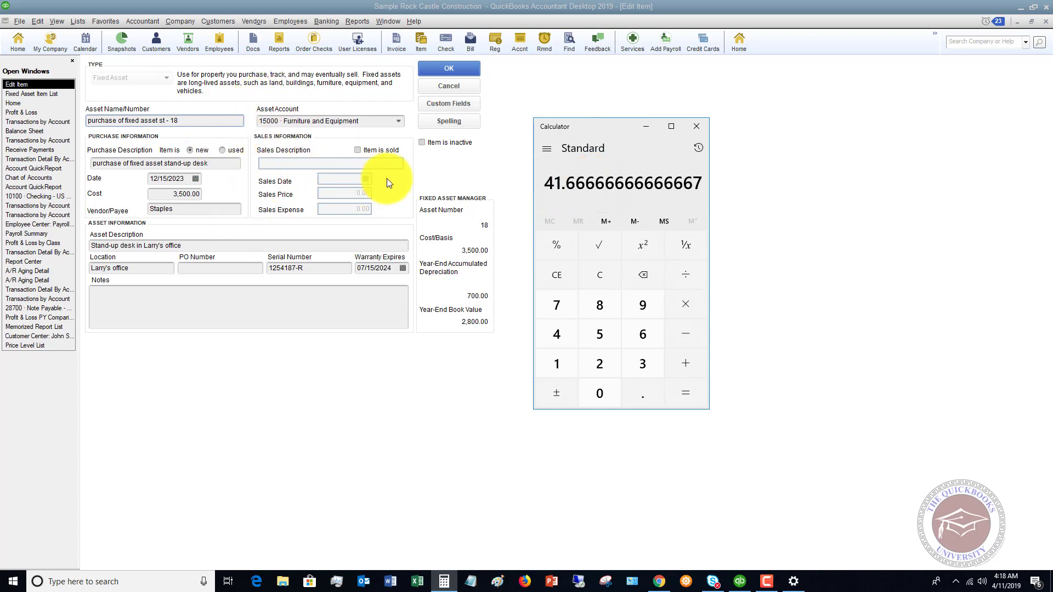
left_click(696, 127)
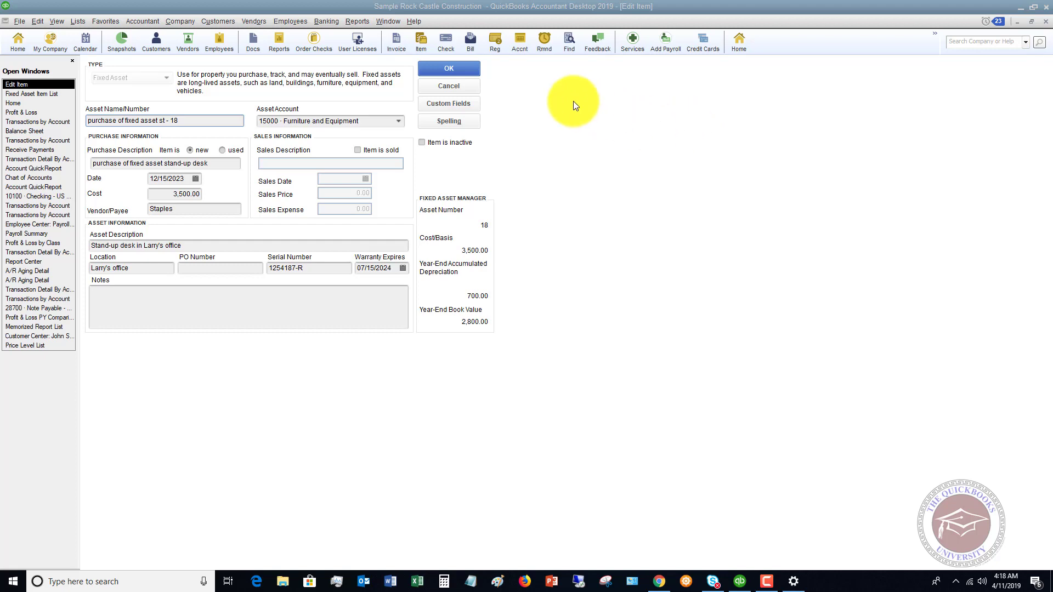
Close the asset record and start a new general journal entry dated 12/31/2023.
left_click(450, 88)
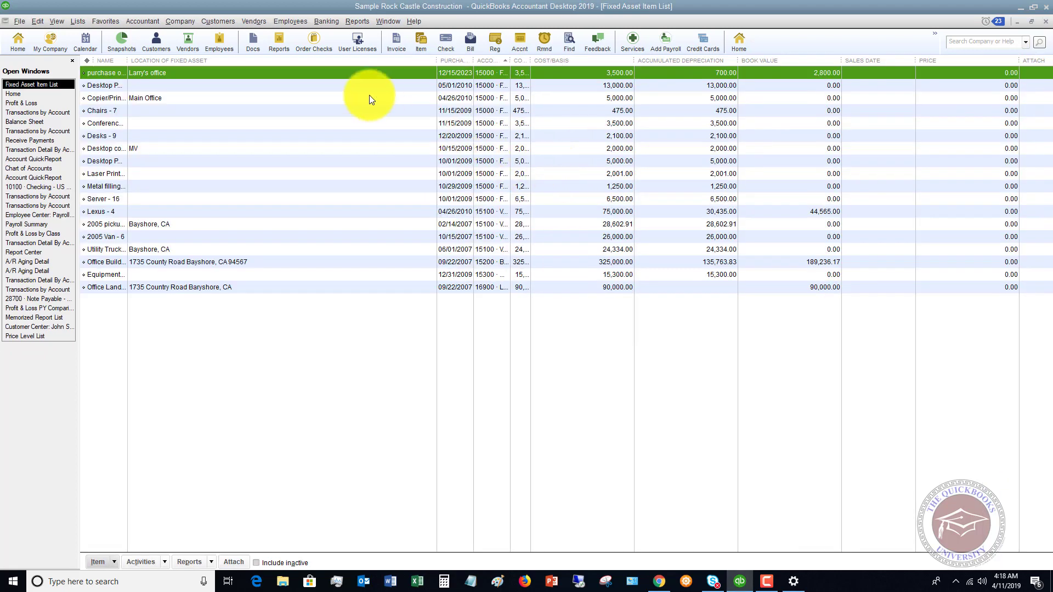
left_click(188, 22)
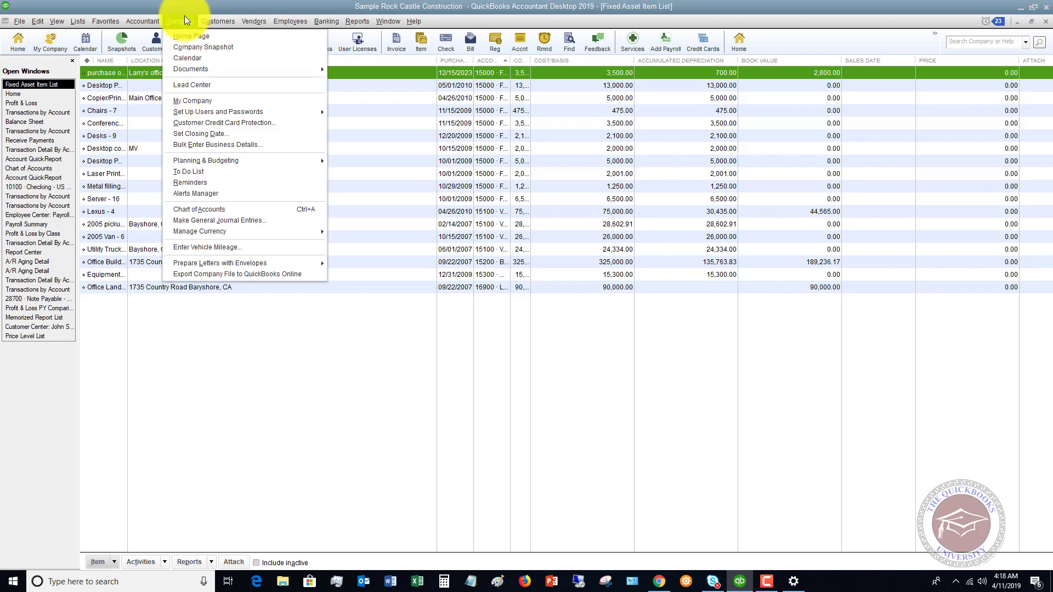
left_click(214, 220)
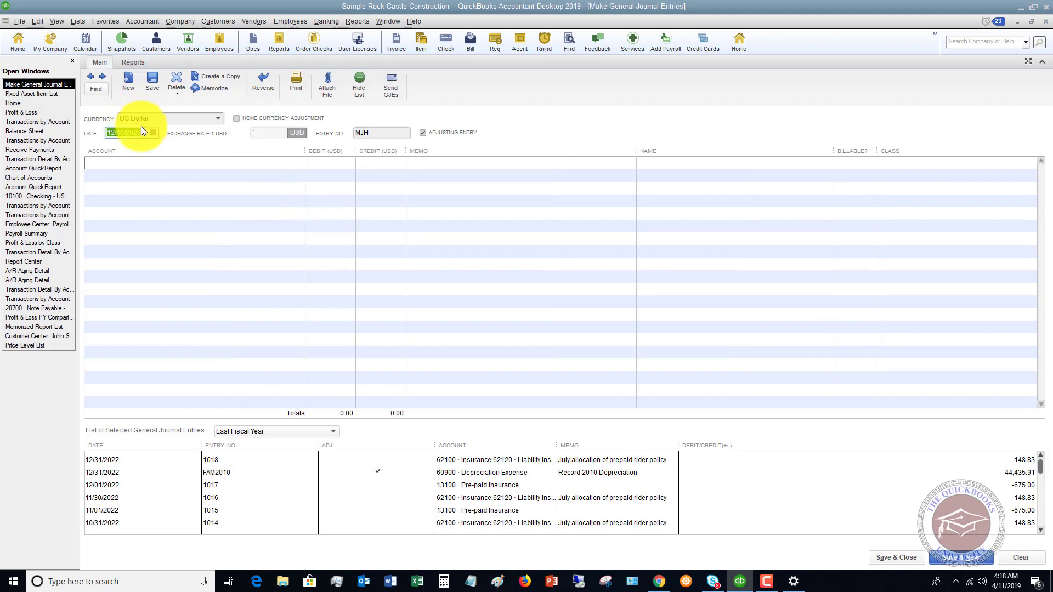
left_click(156, 132)
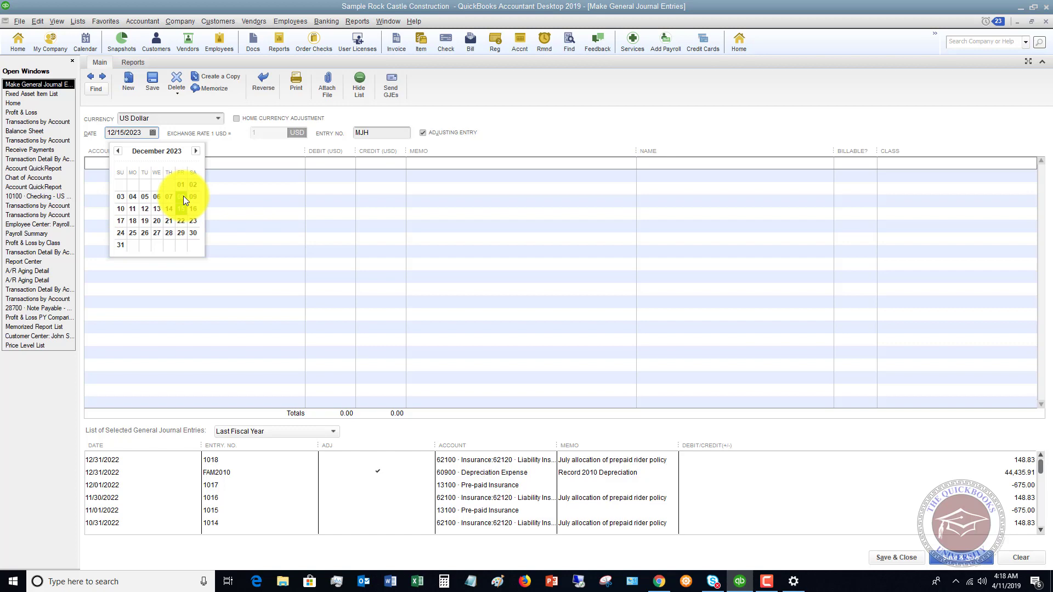
left_click(121, 244)
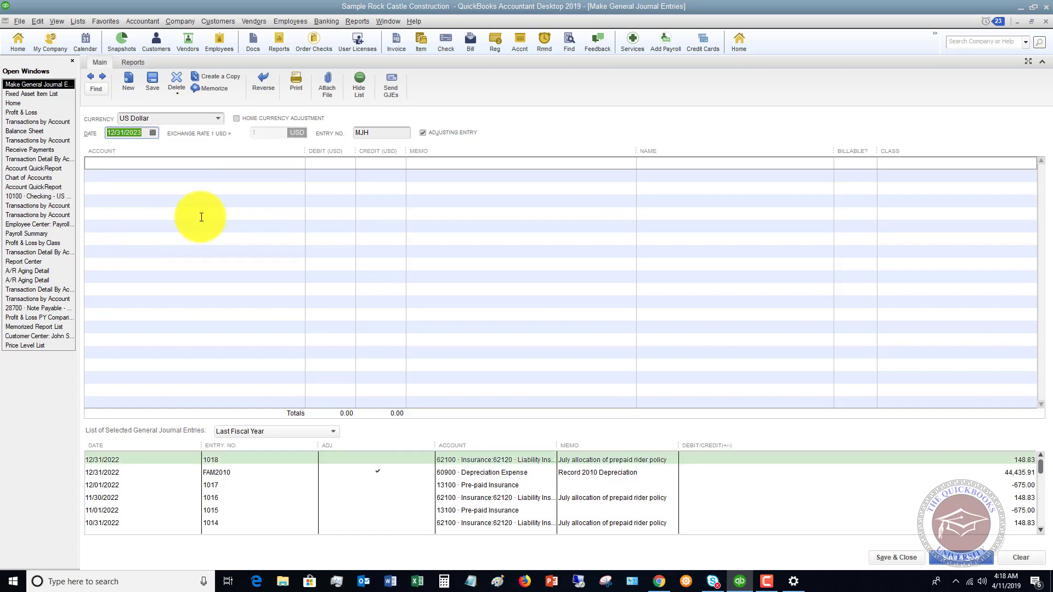
Debit 60900 Depreciation Expense 41.67, memo 'Depreciation on stand up desk', class Overhead.
left_click(208, 163)
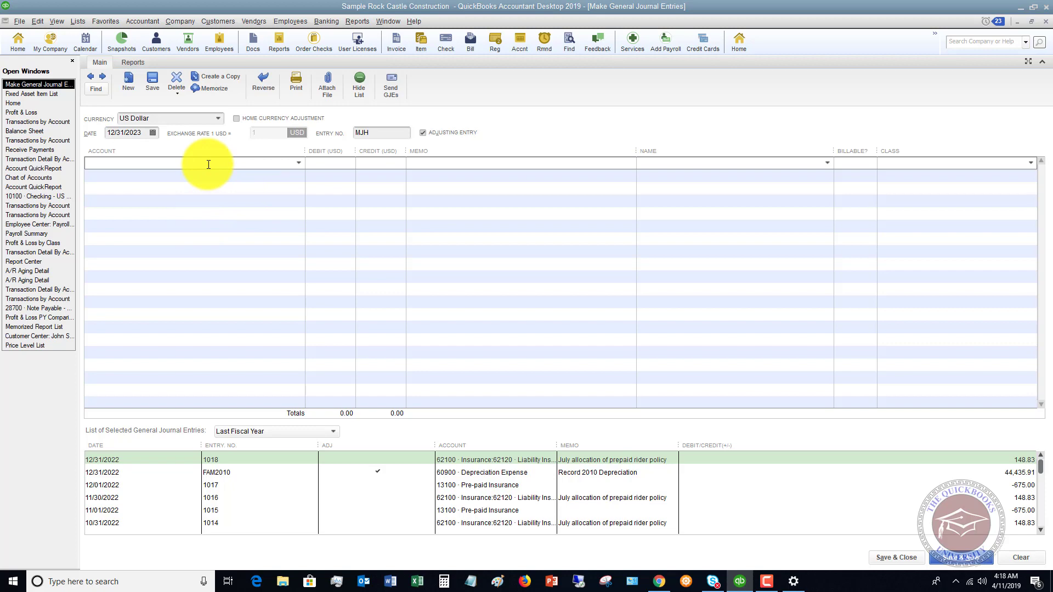
type("Depreciation Expense")
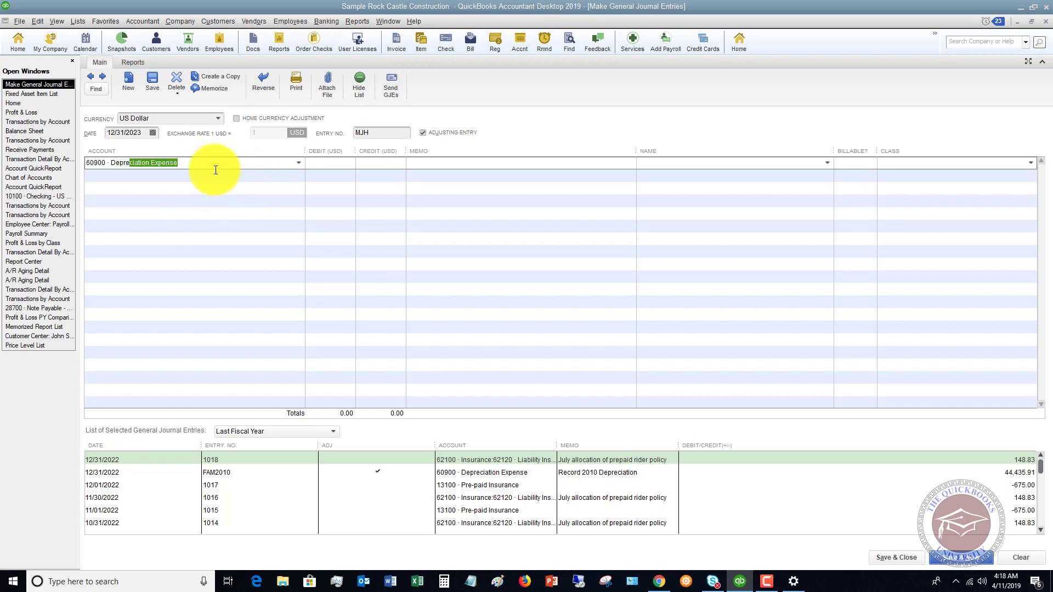
left_click(331, 163)
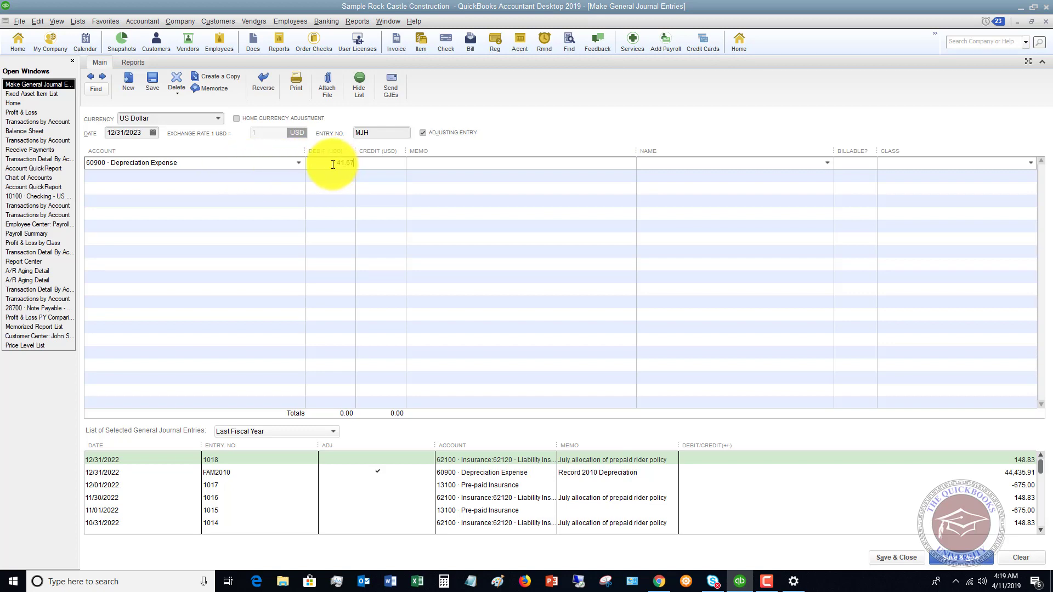
left_click(430, 163)
type("D")
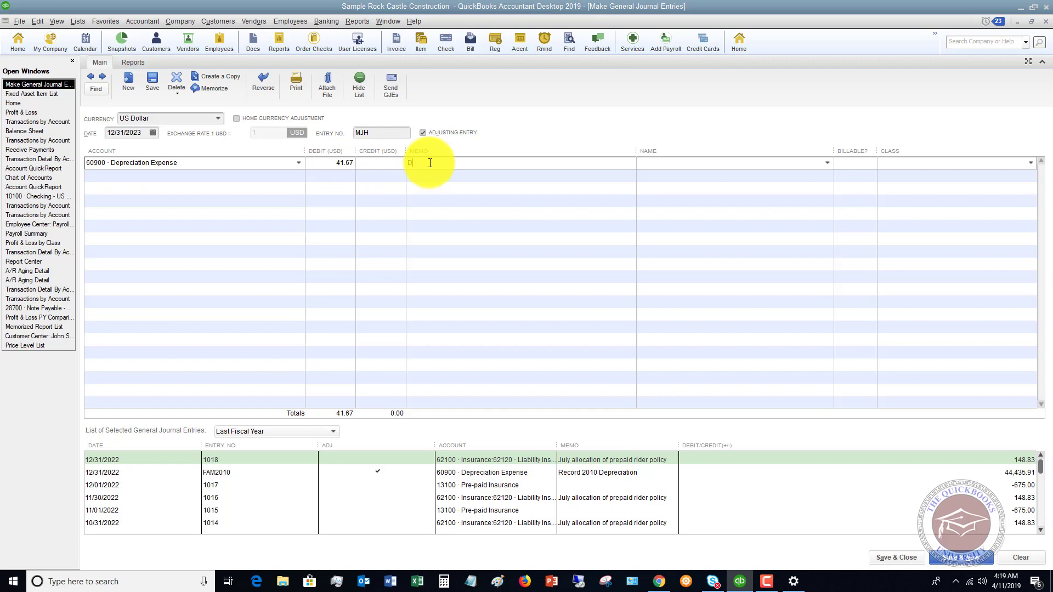
type("epreciation on stand up desk")
key("Tab")
key("Tab")
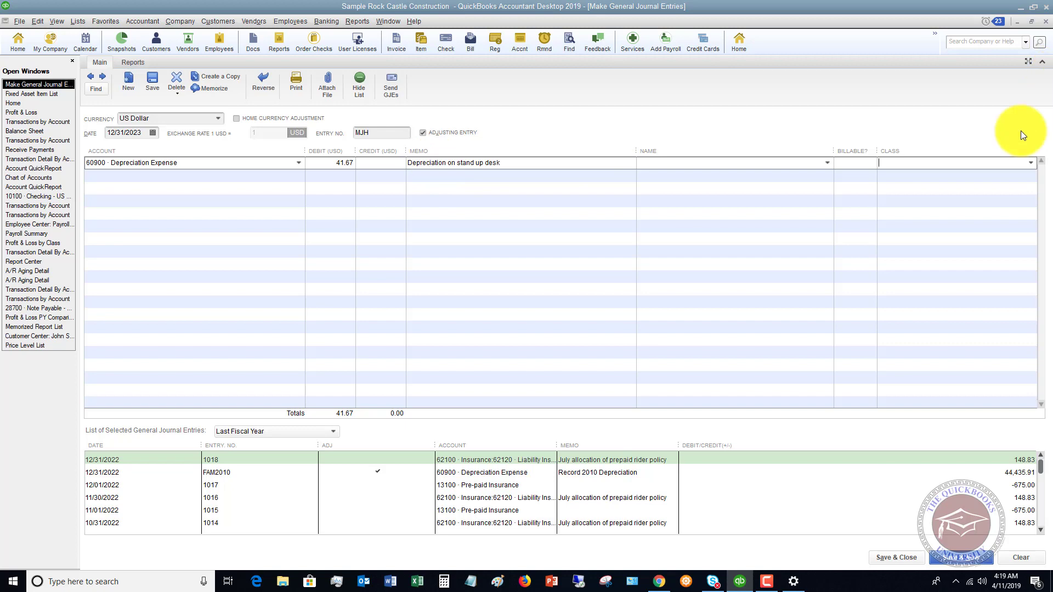
left_click(1031, 163)
left_click(898, 228)
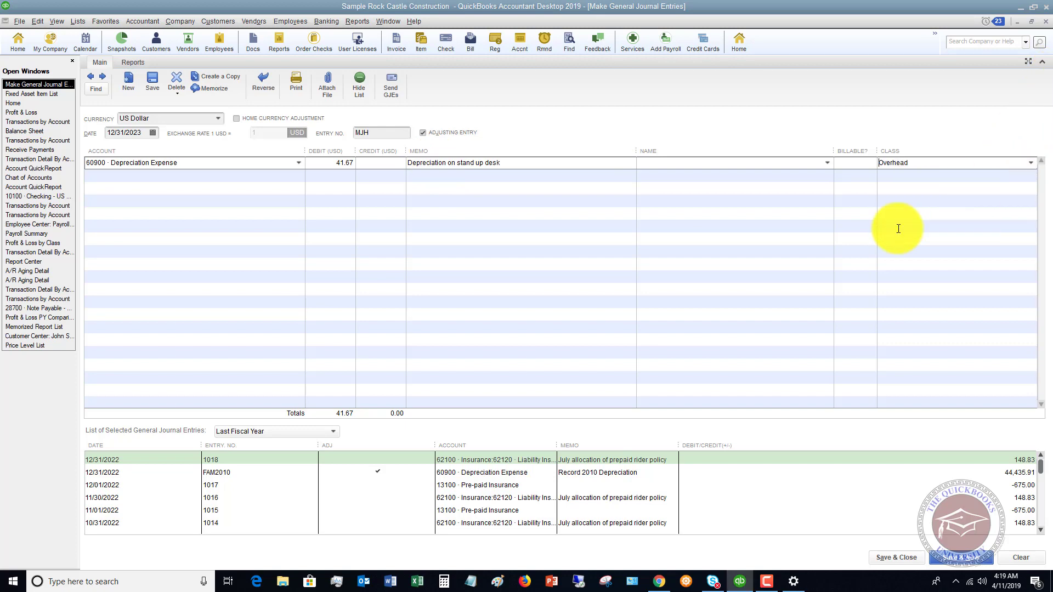
left_click(137, 175)
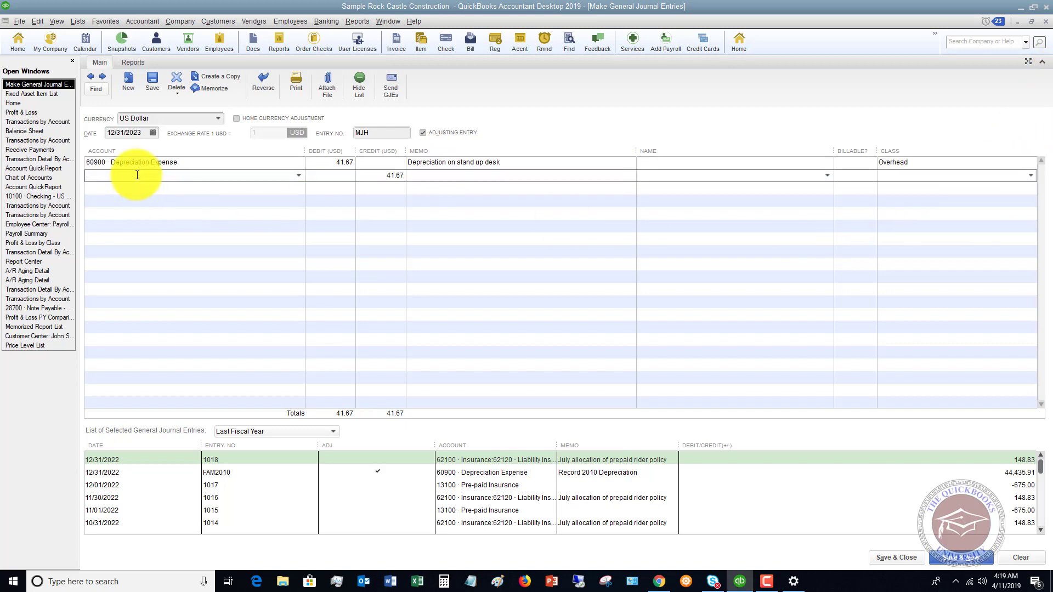
Add a second line crediting 17000 Accumulated Depreciation 41.67 to balance the entry.
type("Accumulated Depreciation")
left_click(196, 177)
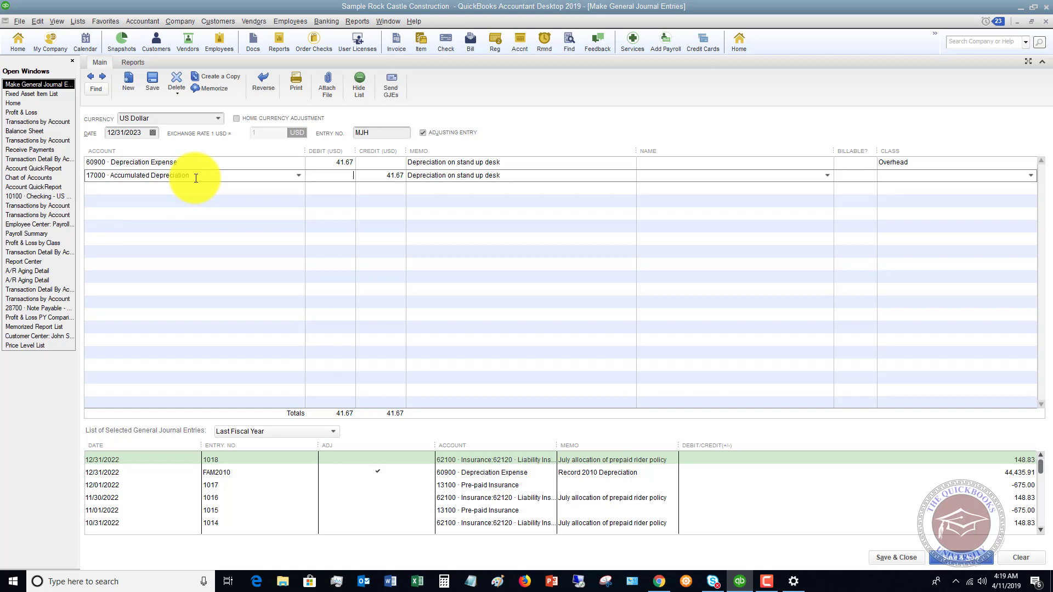
left_click(298, 175)
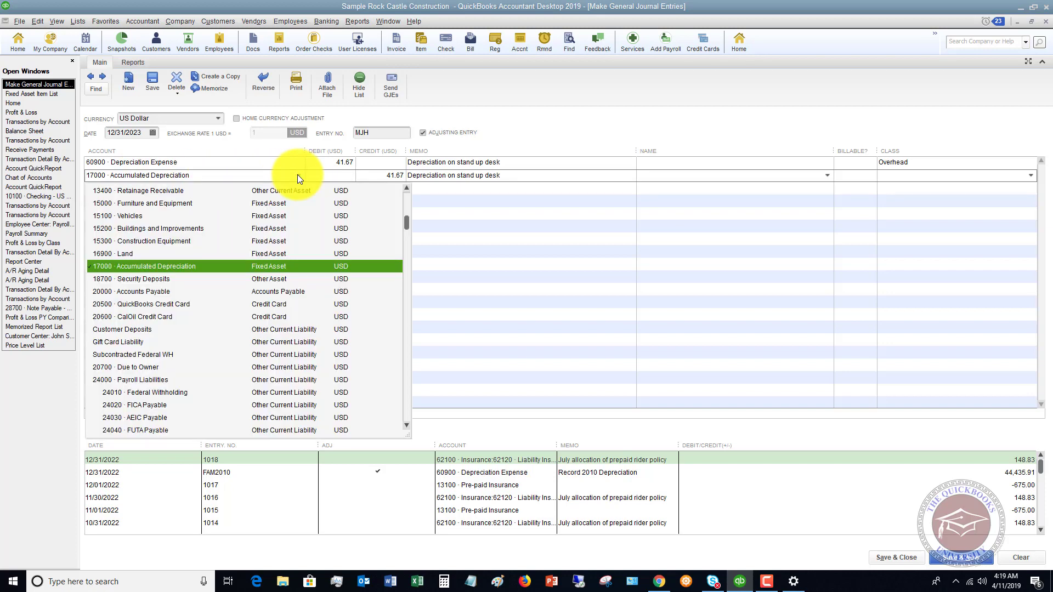
left_click(132, 266)
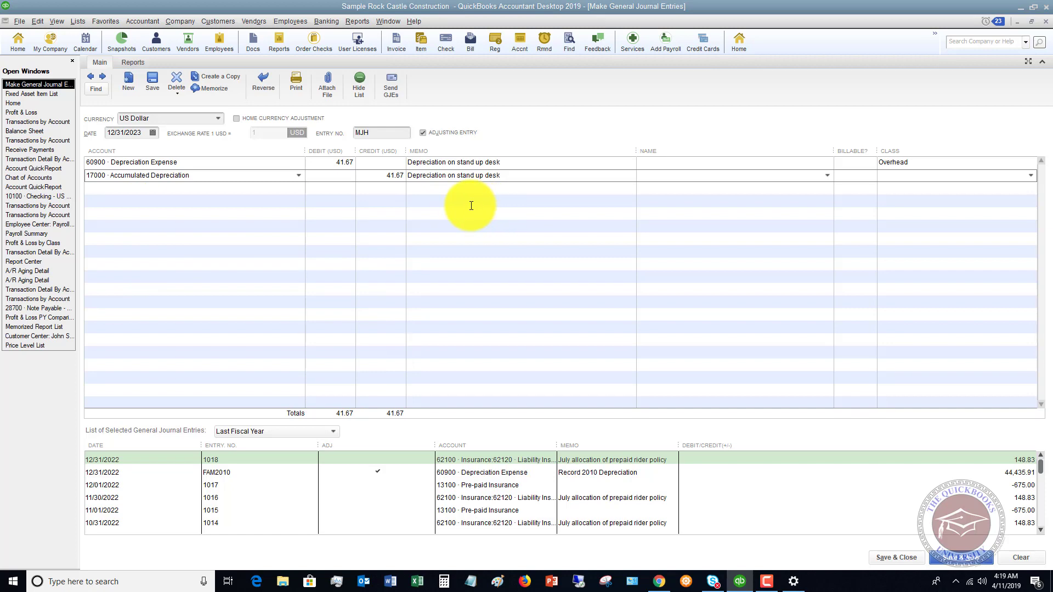
left_click(386, 176)
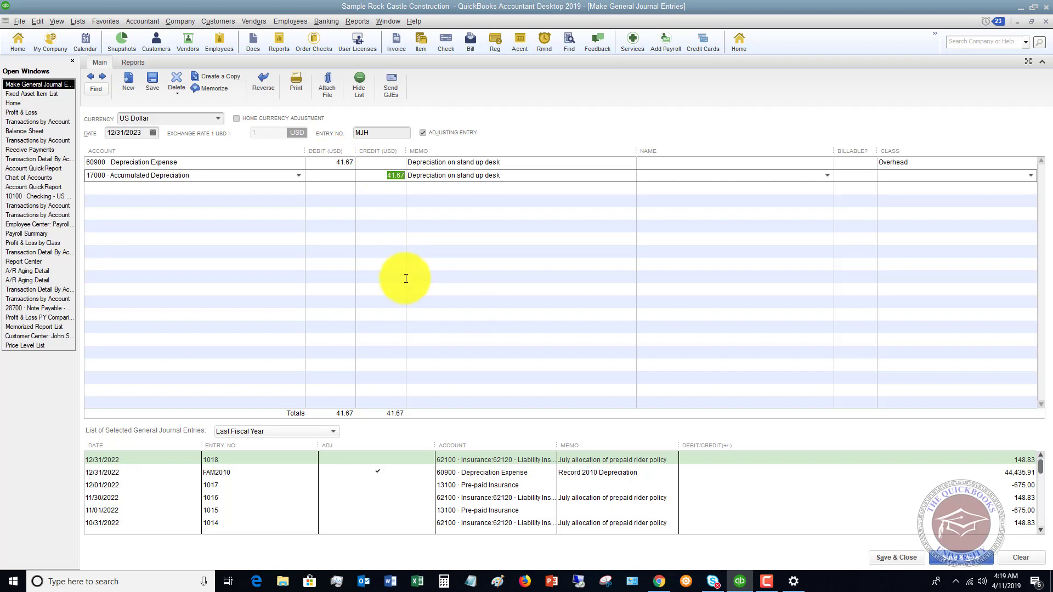
Memorize as 'Stand up desk depreciation', automated monthly from 01/31/2024 with 83 remaining.
left_click(209, 88)
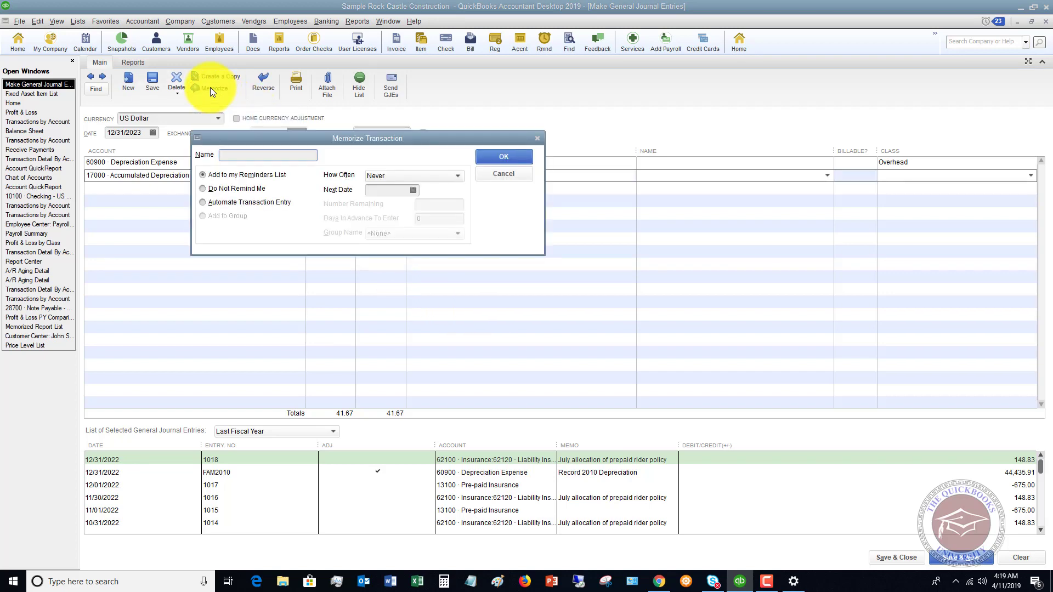
type("Stand up desk depreciation")
left_click(201, 202)
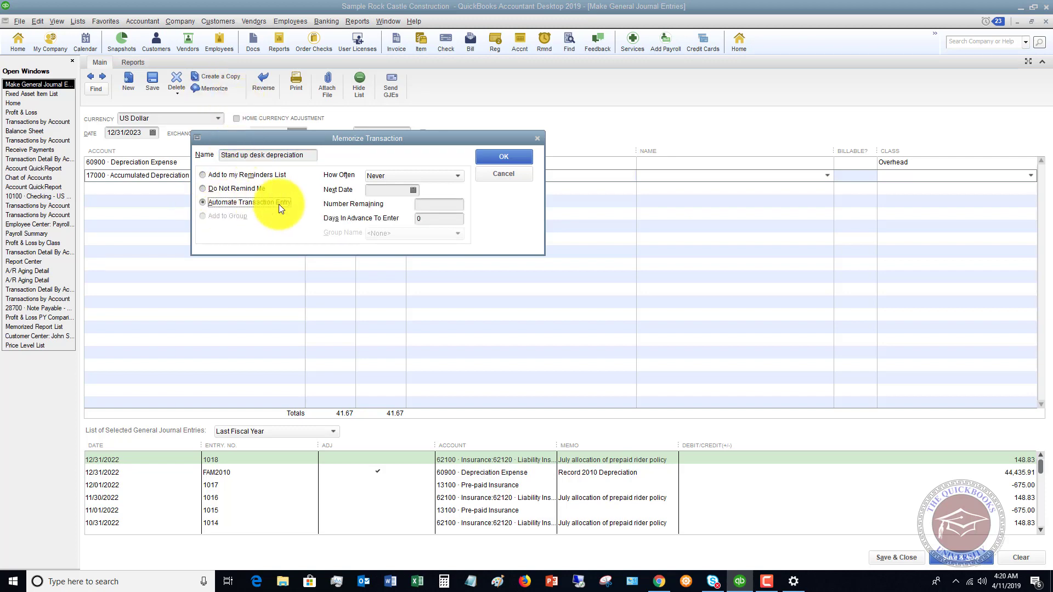
left_click(457, 176)
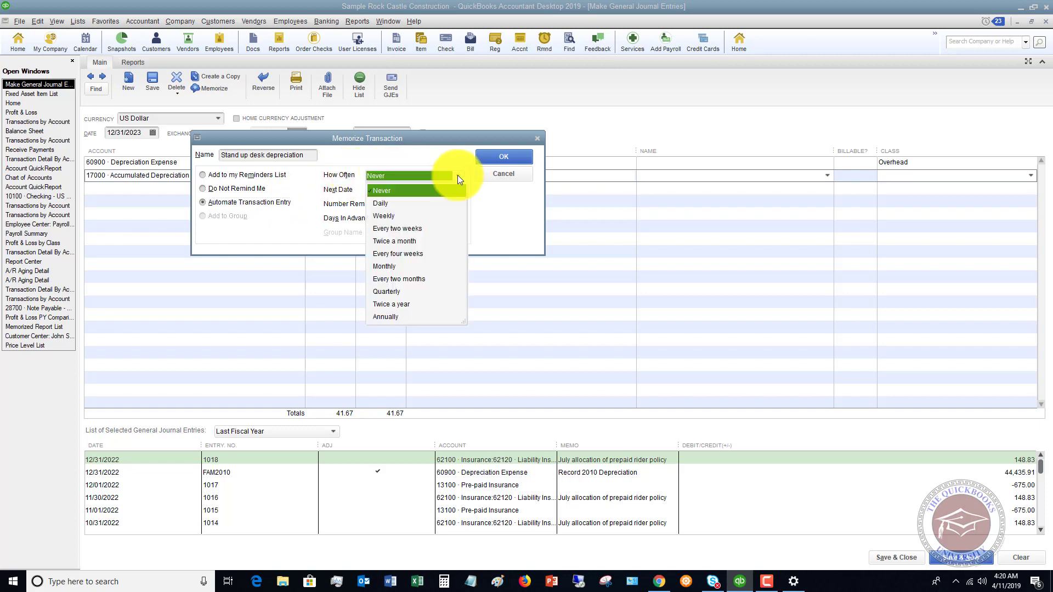
left_click(389, 266)
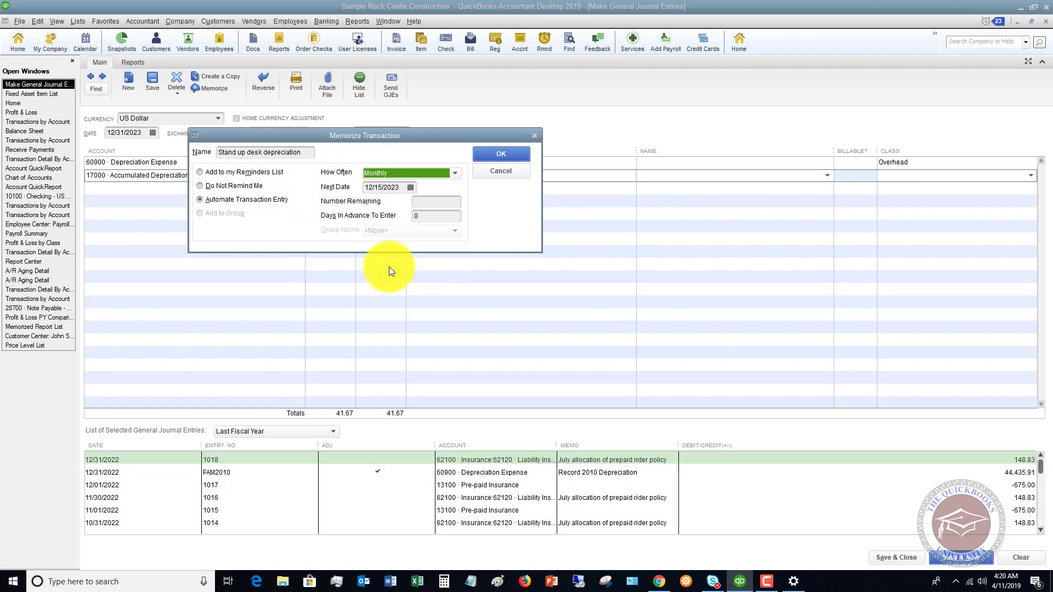
left_click(410, 188)
left_click(453, 206)
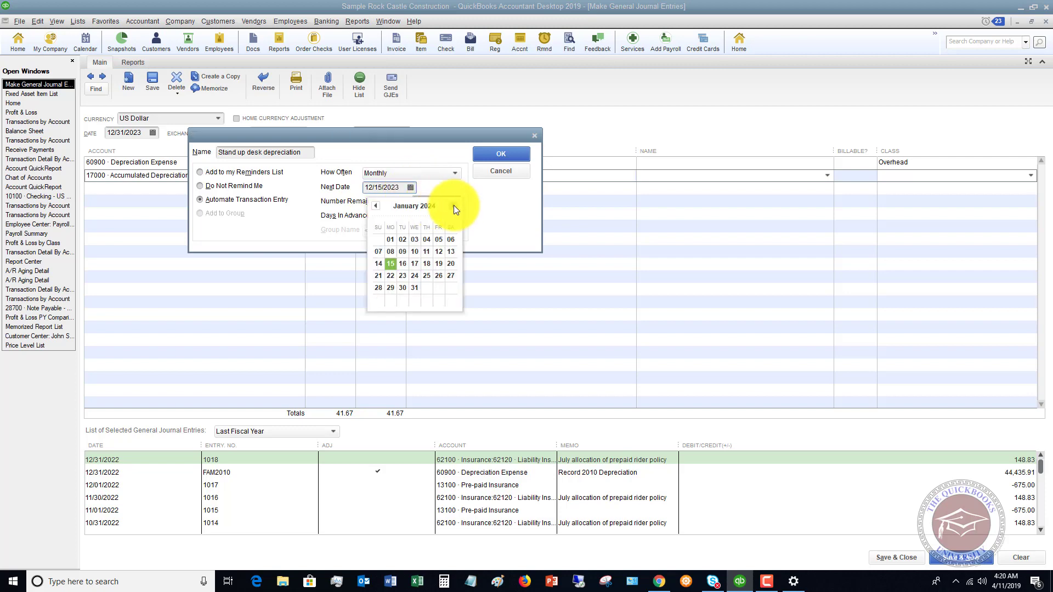
left_click(415, 287)
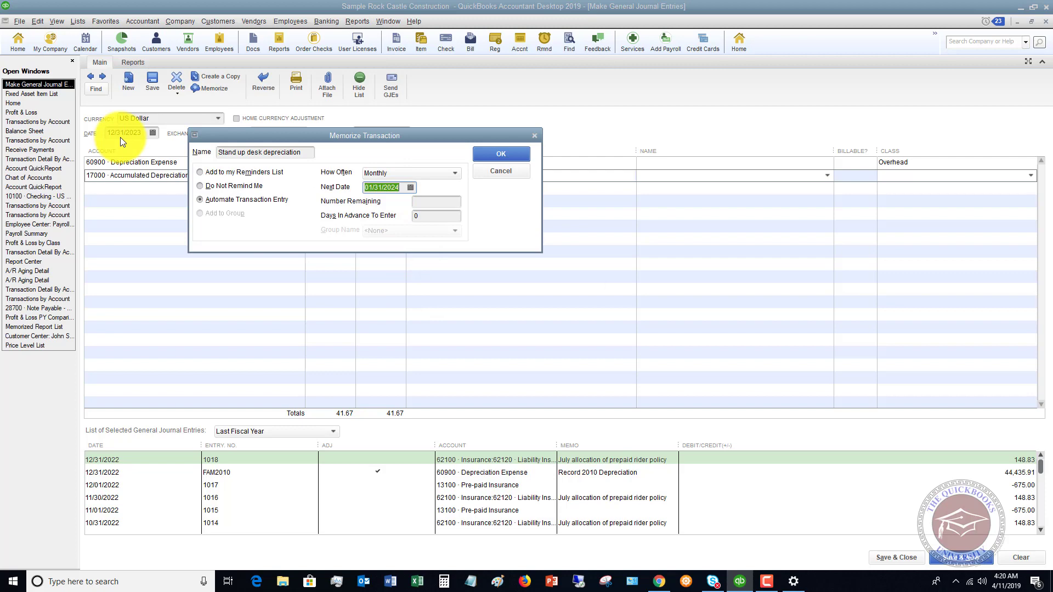
left_click(431, 204)
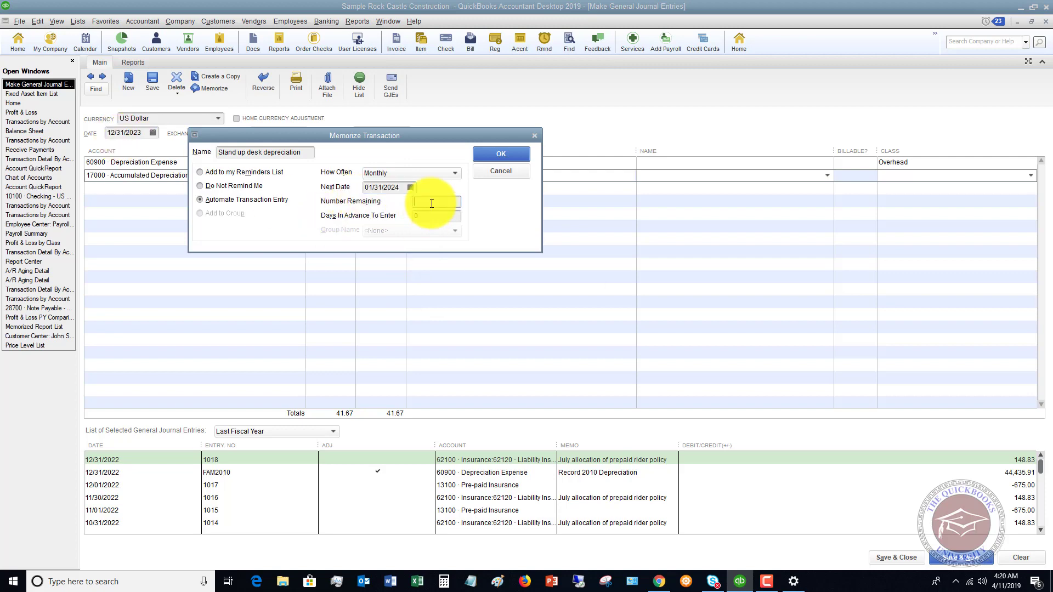
type("83")
key("Tab")
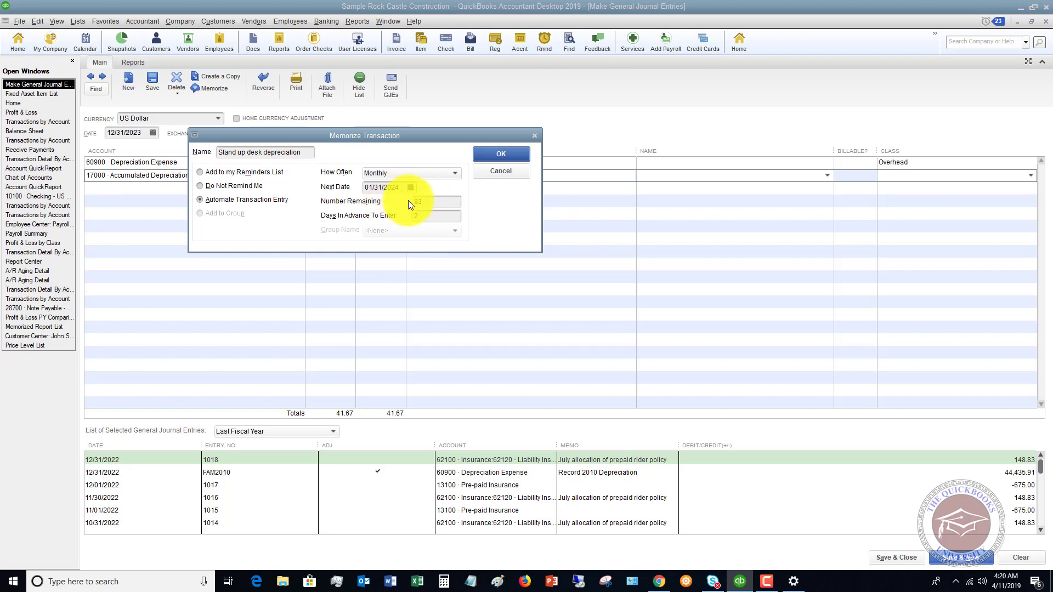
left_click(506, 155)
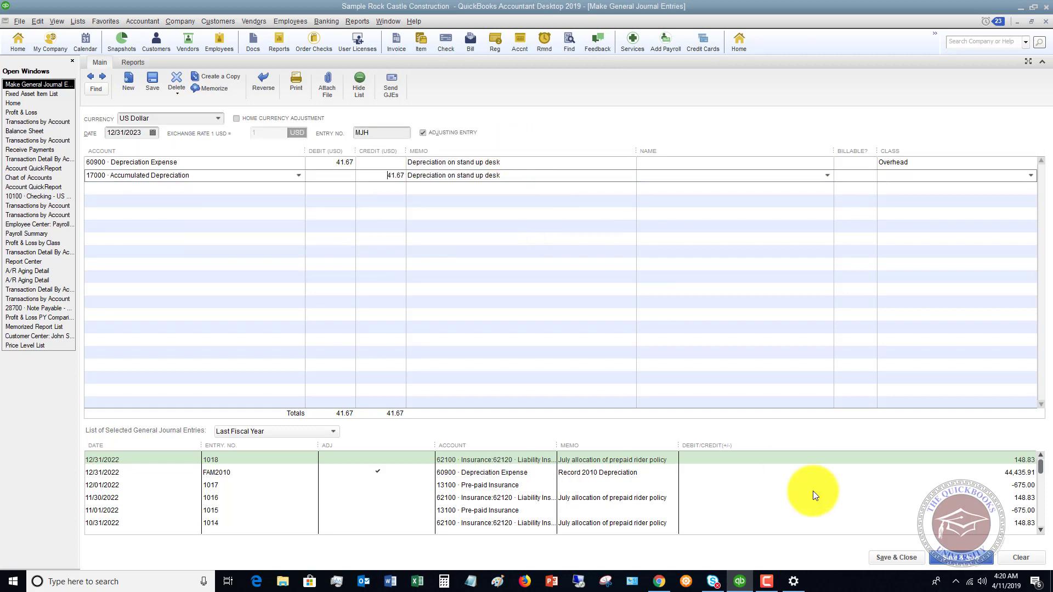
Give the Accumulated Depreciation line class Overhead and save the journal entry.
left_click(893, 556)
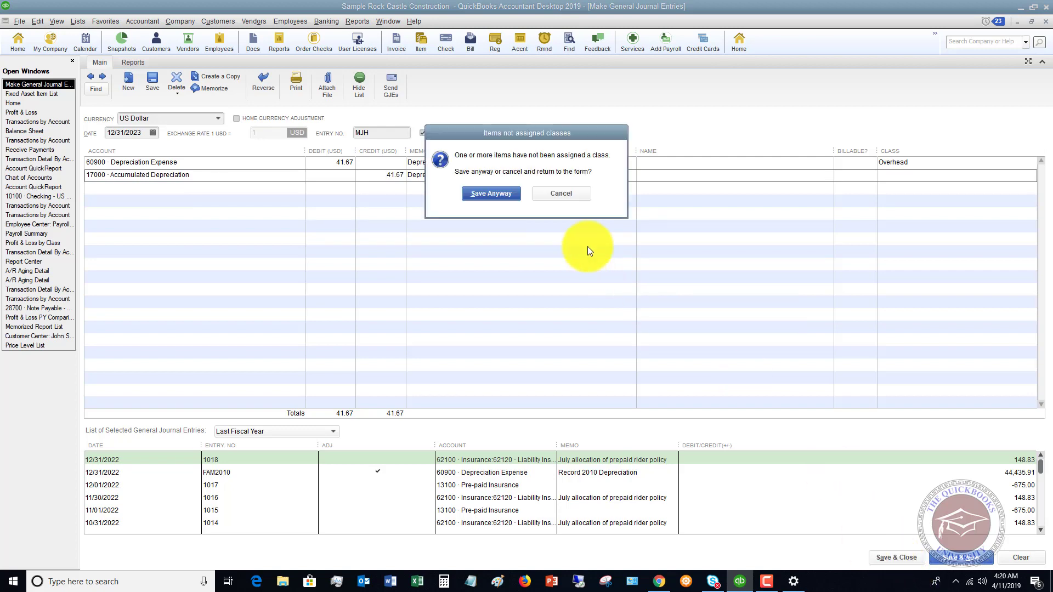
left_click(562, 195)
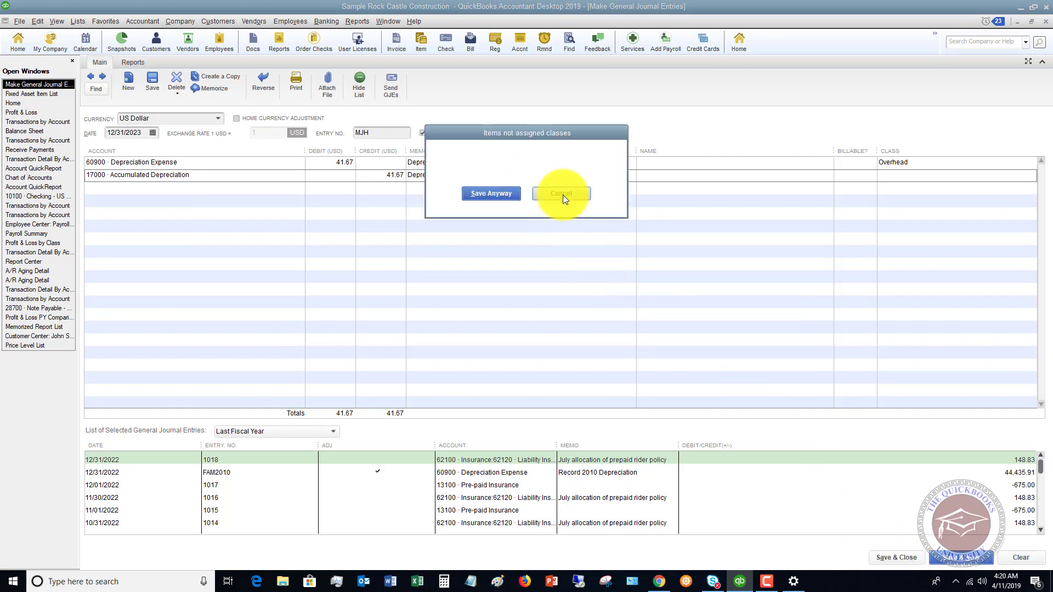
left_click(1036, 176)
left_click(1029, 177)
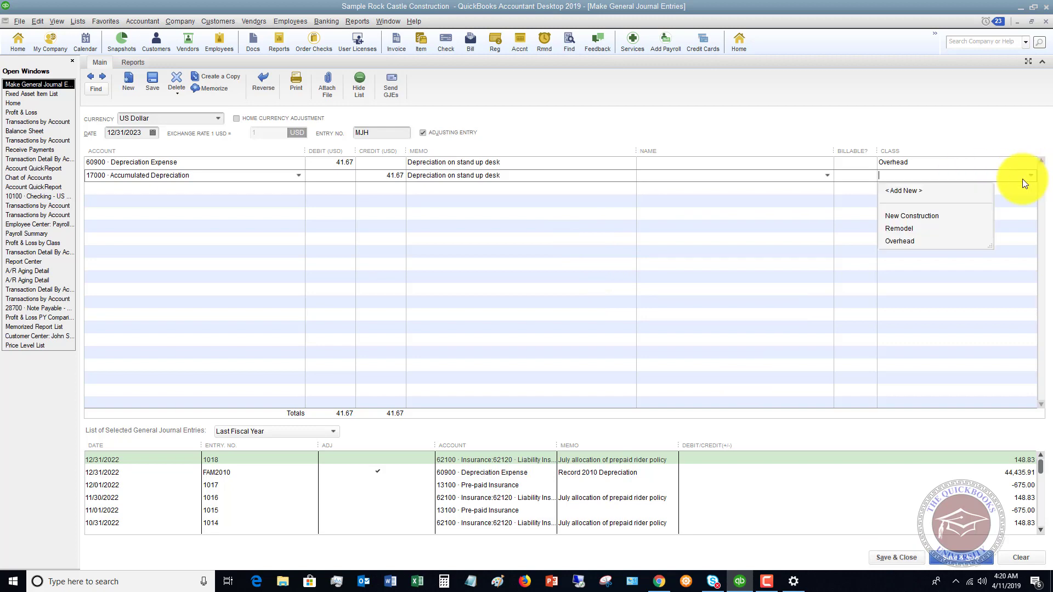
left_click(910, 244)
left_click(893, 556)
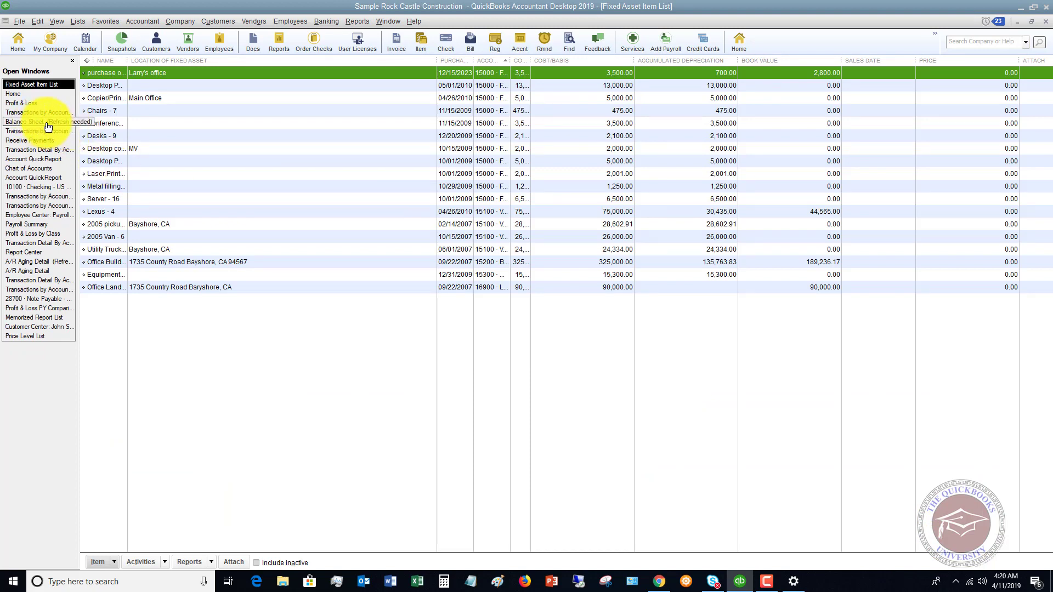
View the 2023 Profit & Loss report showing 60900 Depreciation Expense at 41.67.
left_click(28, 104)
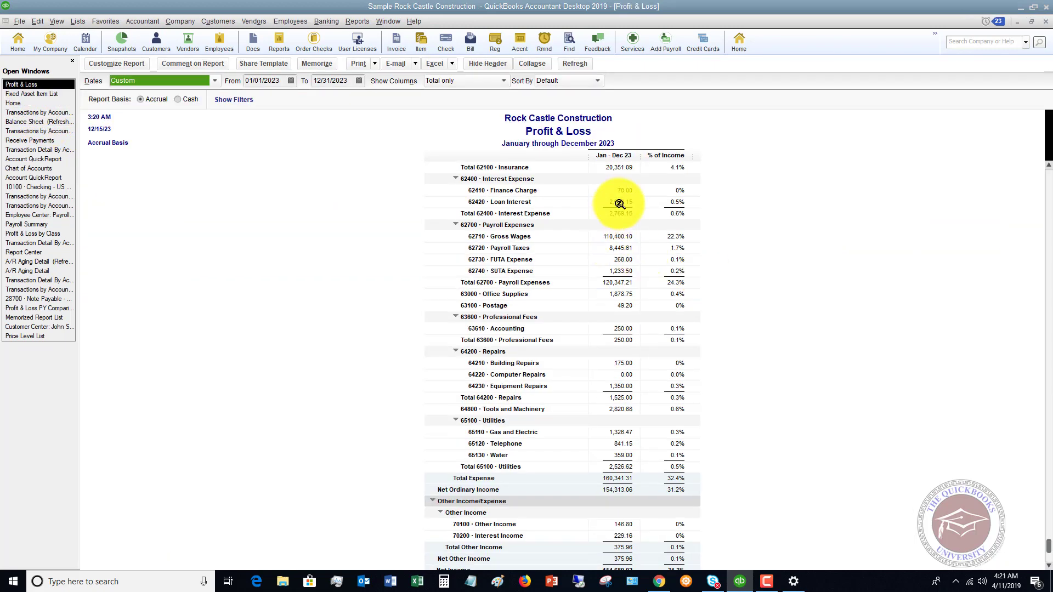
scroll(619, 204, "up", 5)
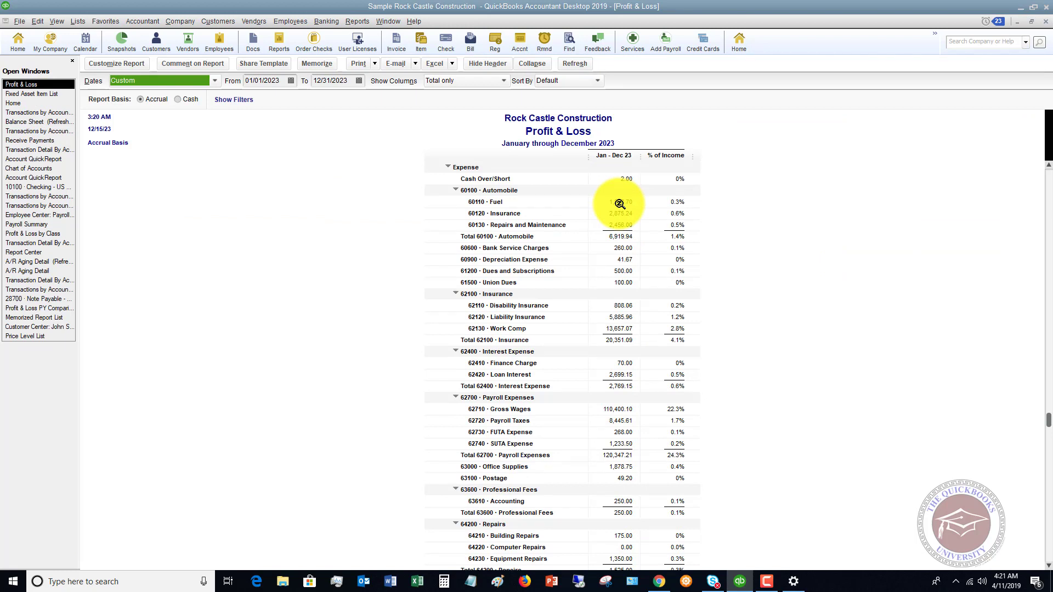